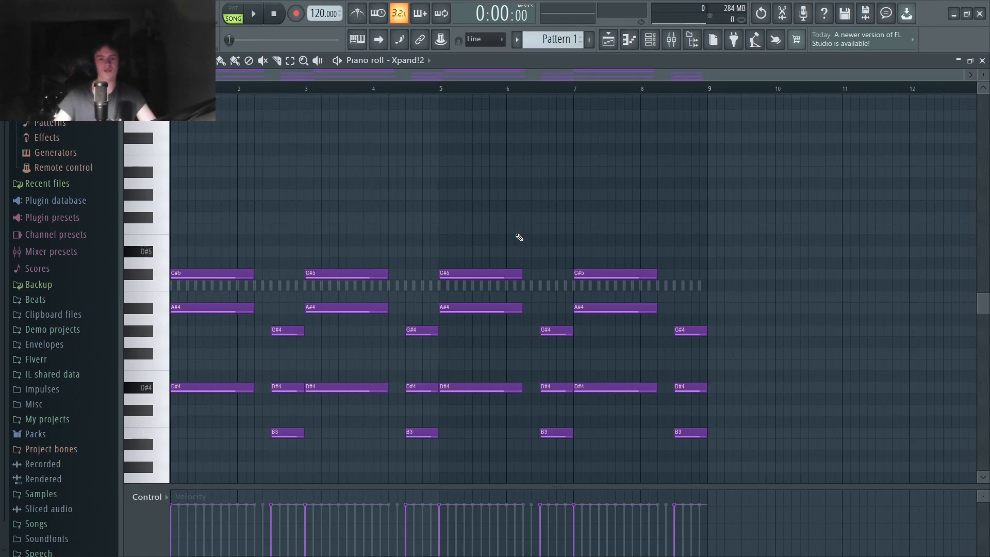
# Check the preset loaded in the Xpand!2 channel and play back its chord progression.
pyautogui.scroll(-3, 695, 161)
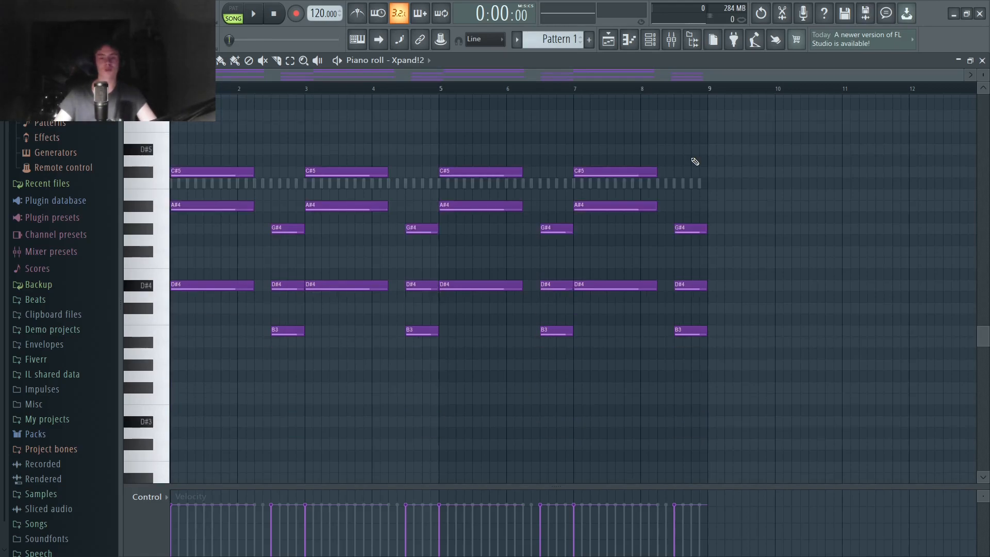
pyautogui.click(650, 39)
pyautogui.click(230, 112)
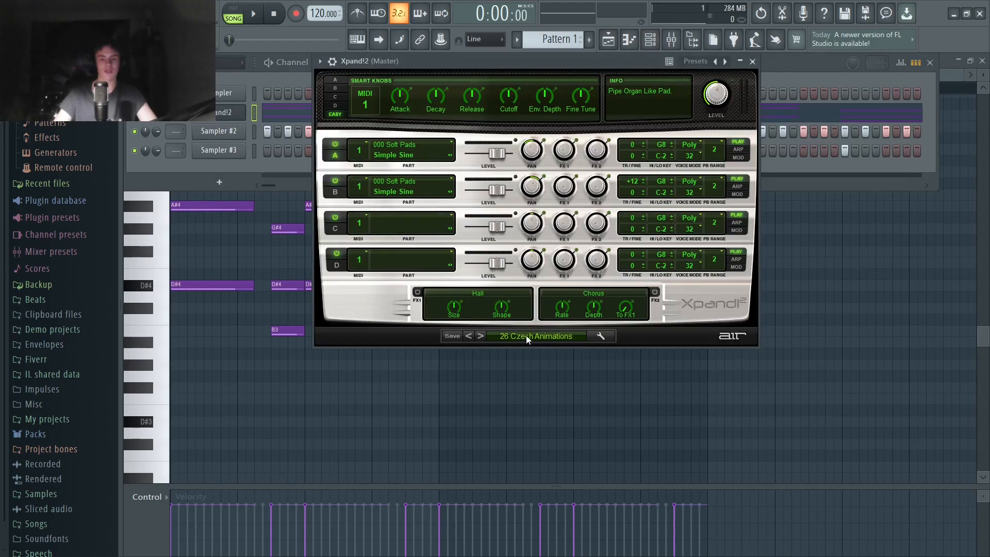
pyautogui.click(754, 61)
pyautogui.press('F6')
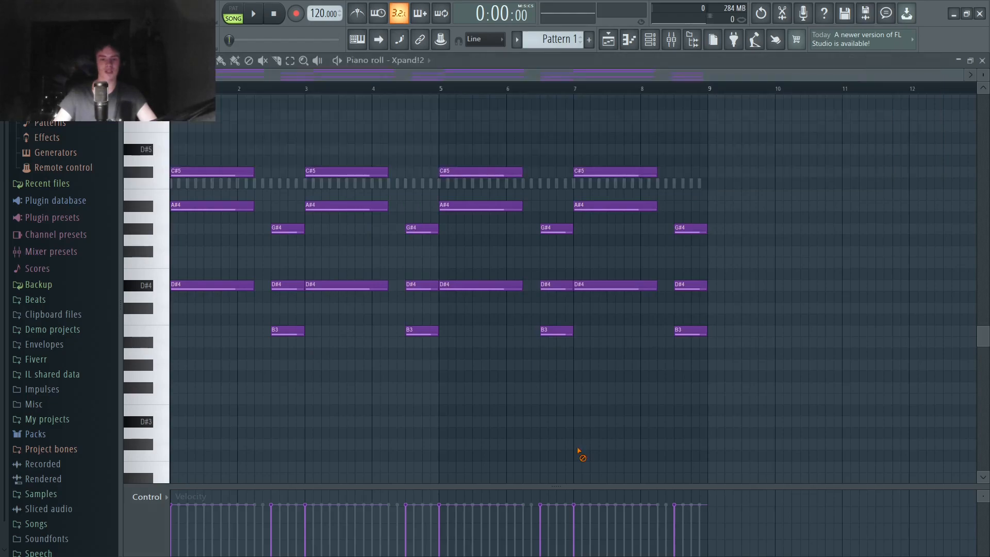
pyautogui.click(255, 16)
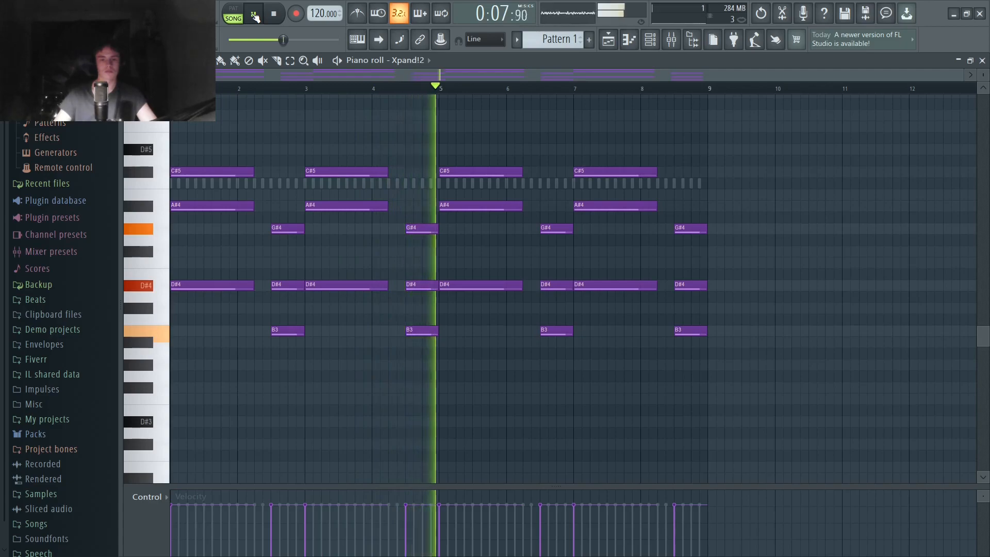
pyautogui.press('space')
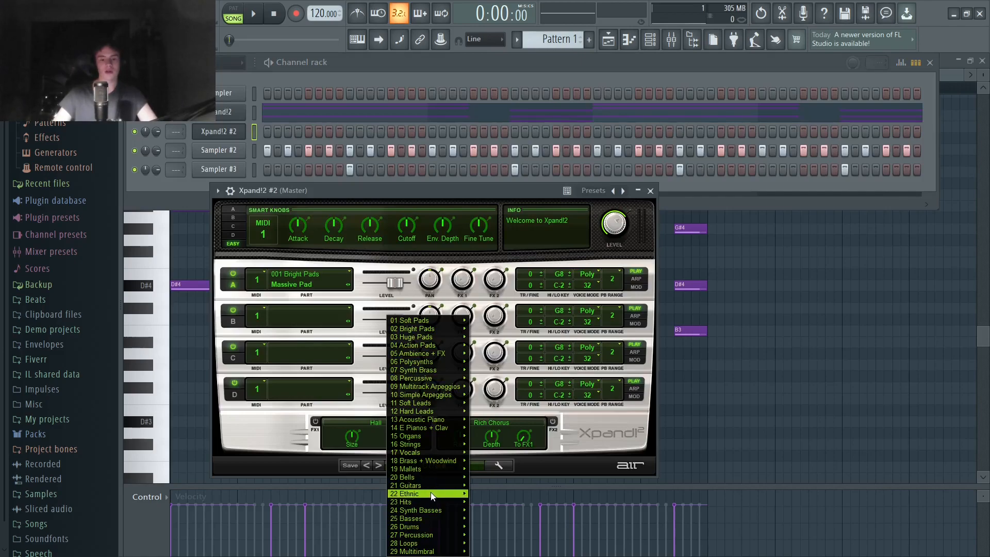
# Load the +15 Shakuhachi preset from the Ethnic category in Xpand!2 #2 and play back its melody with the chords.
pyautogui.moveTo(433, 496)
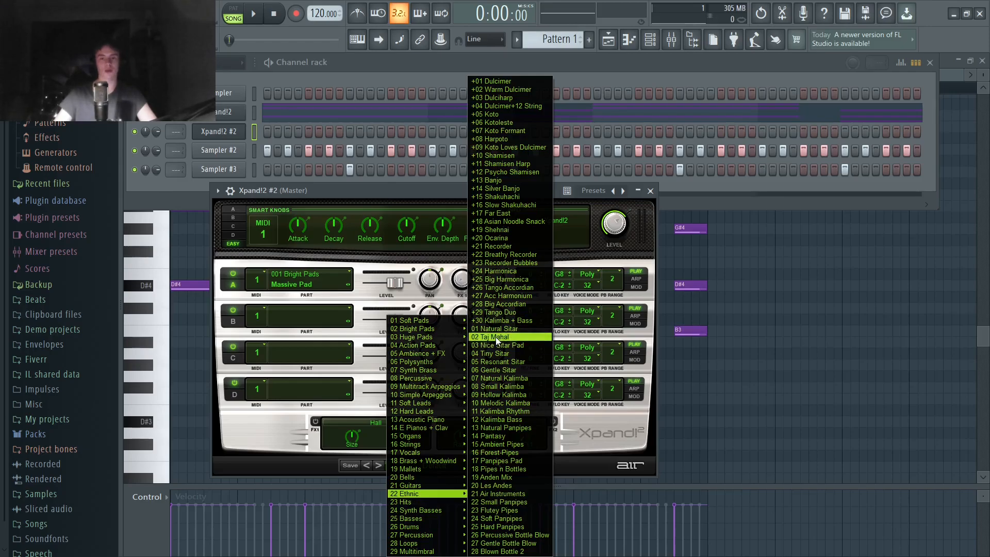
pyautogui.click(495, 197)
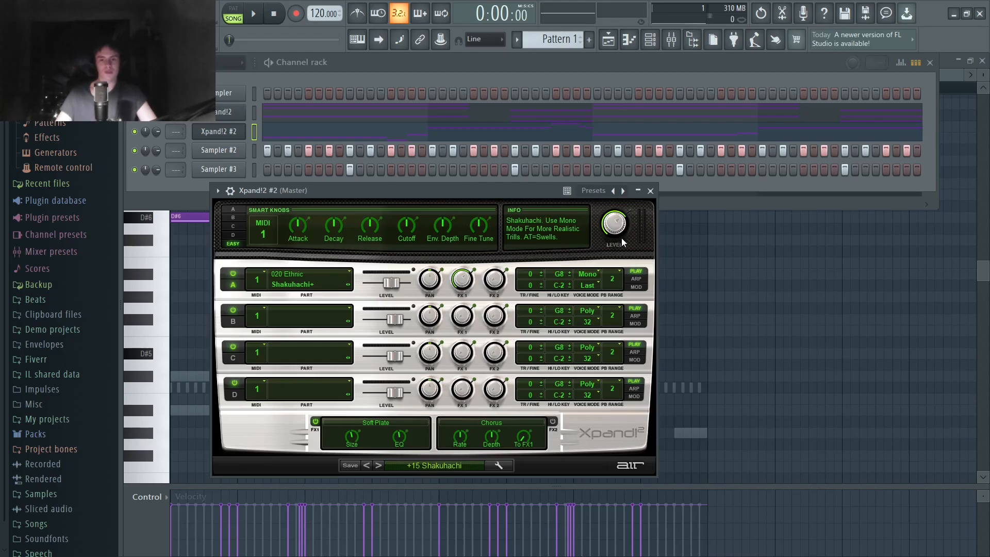
pyautogui.click(650, 190)
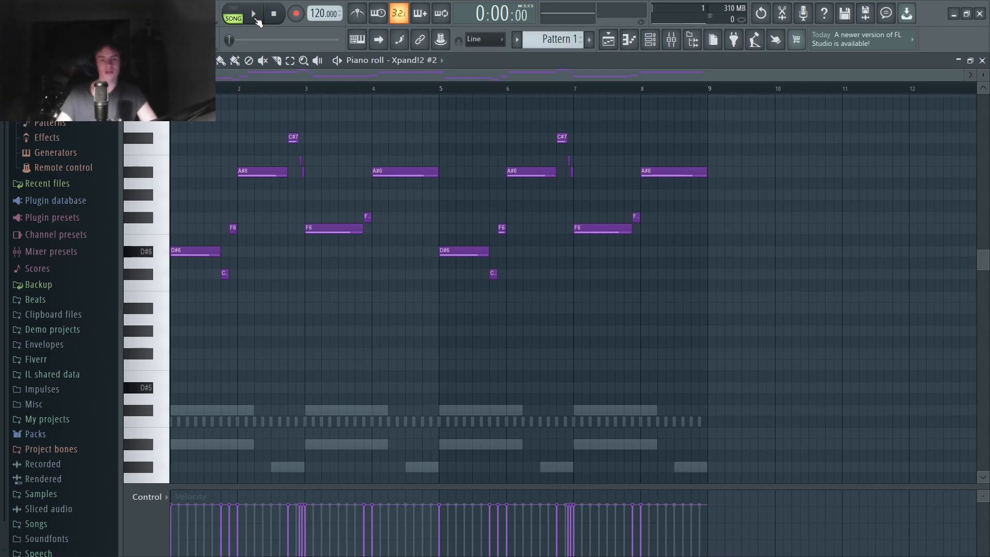
pyautogui.click(254, 16)
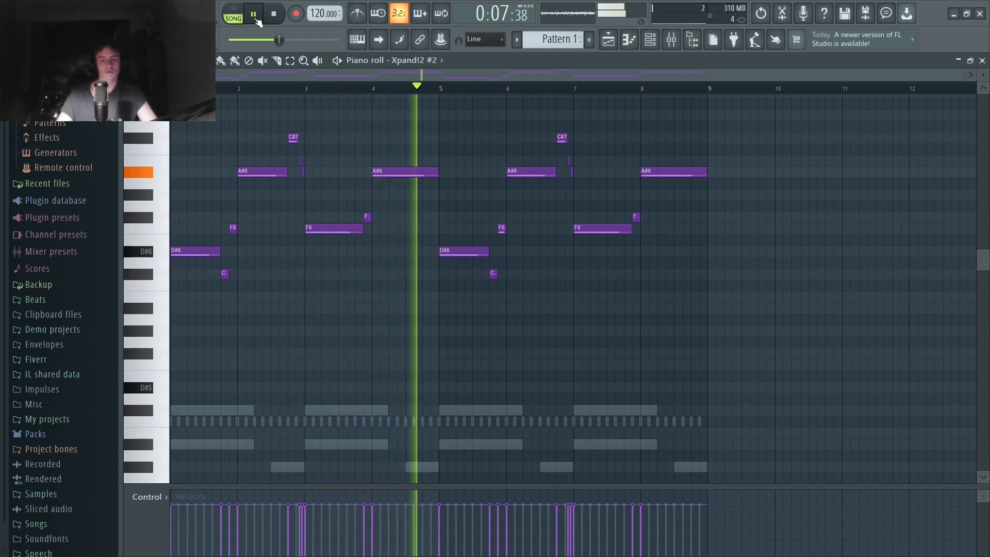
pyautogui.press('space')
# Inspect the Fruity parametric EQ 2 and OTT settings on the Xpand!2 #2 mixer track.
pyautogui.press('F9')
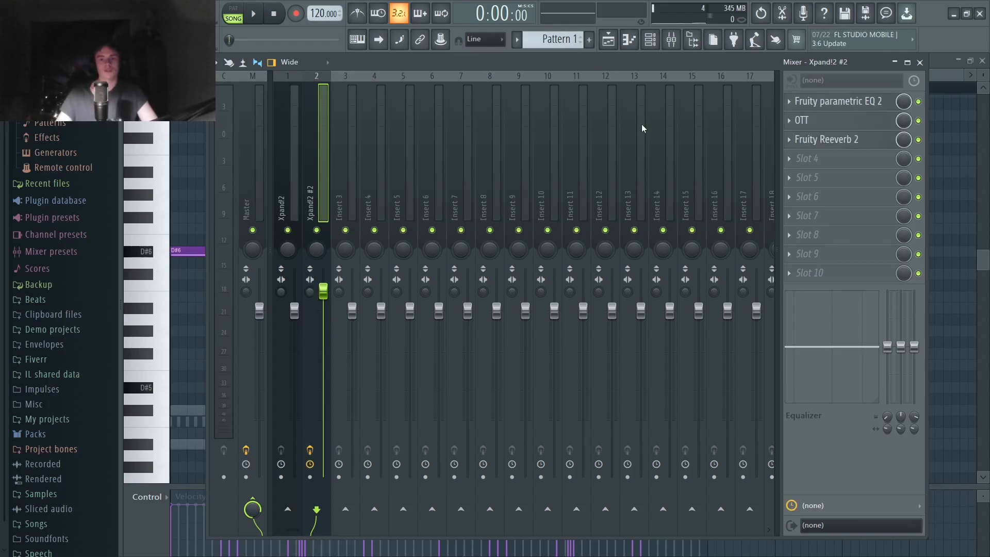
pyautogui.click(836, 102)
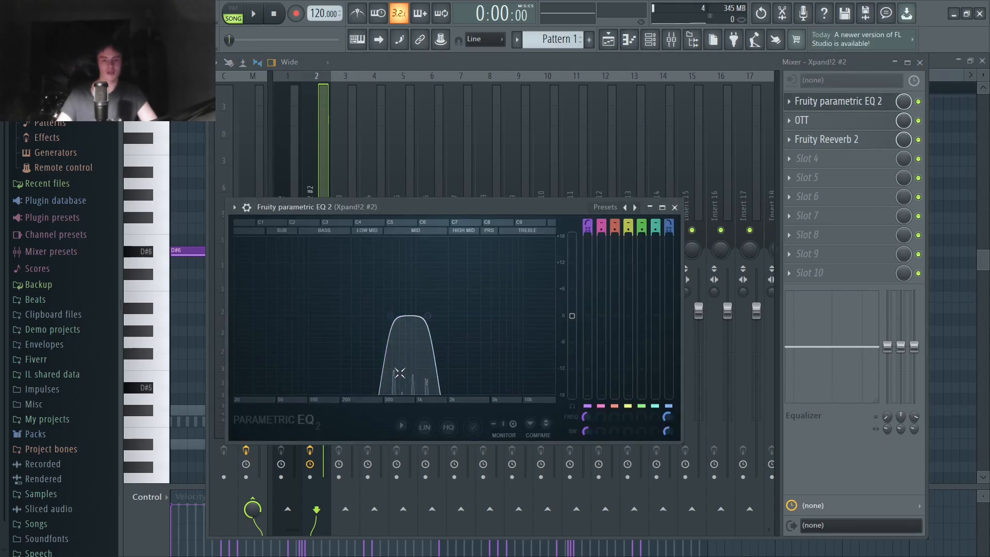
pyautogui.press('Escape')
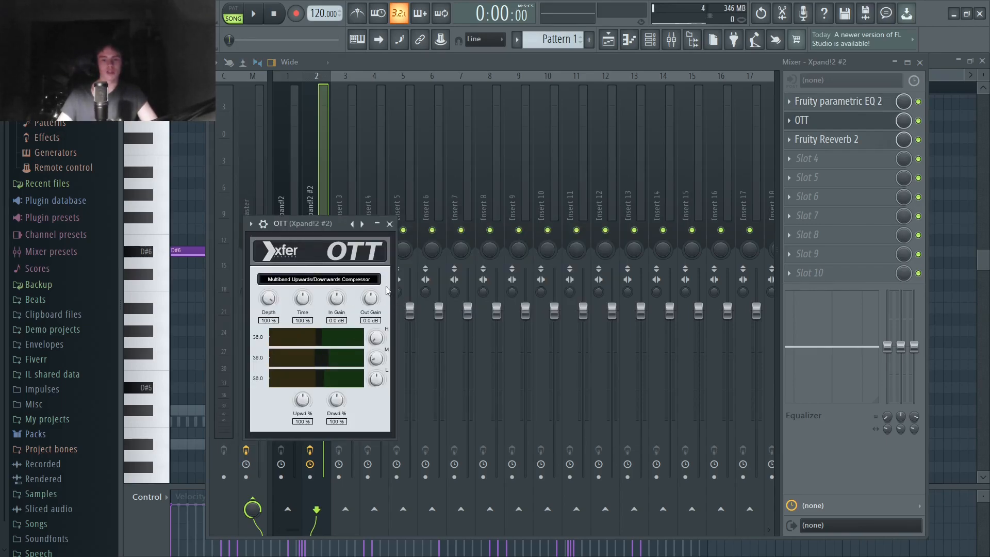
pyautogui.press('Escape')
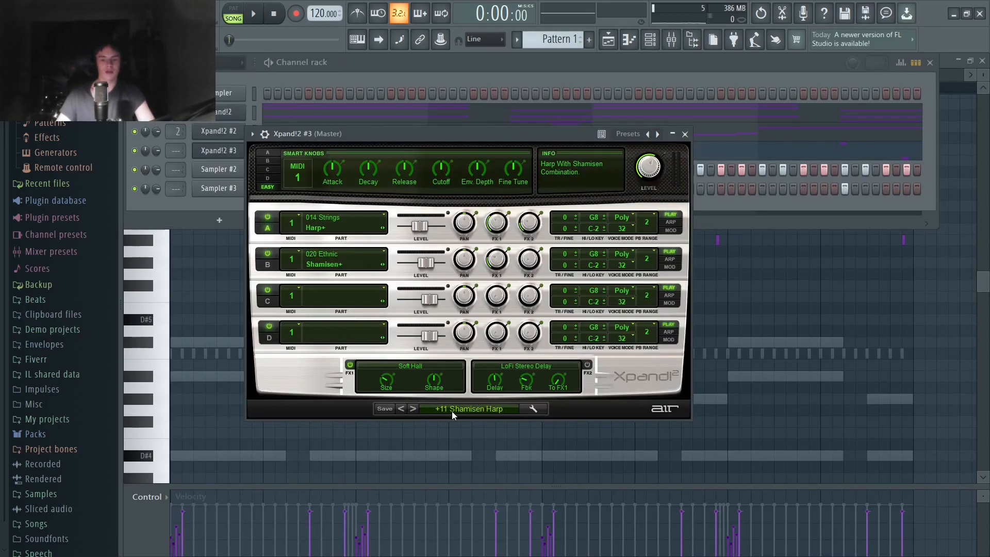
# Close the Xpand!2 #3 instrument window and play back its note pattern with the other melodies.
pyautogui.click(685, 133)
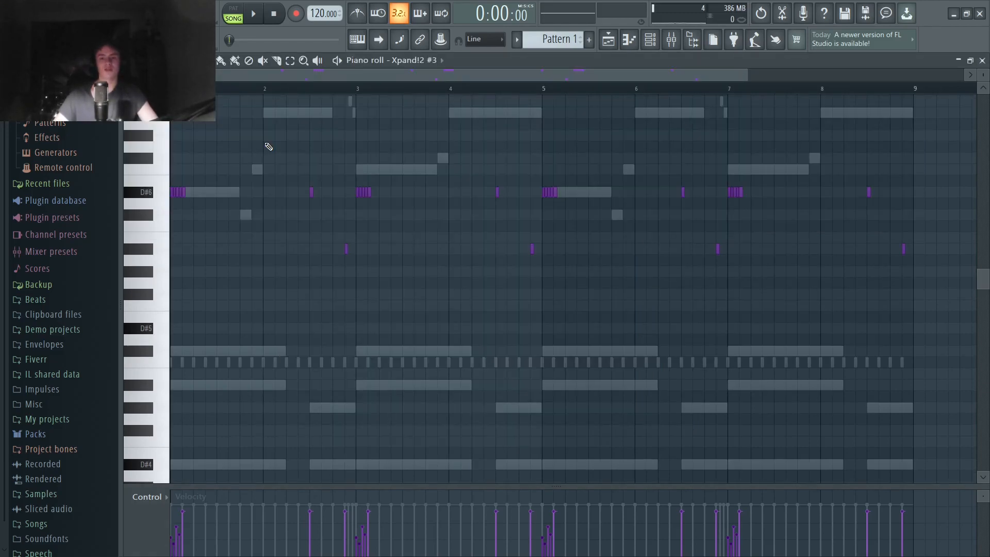
pyautogui.click(254, 14)
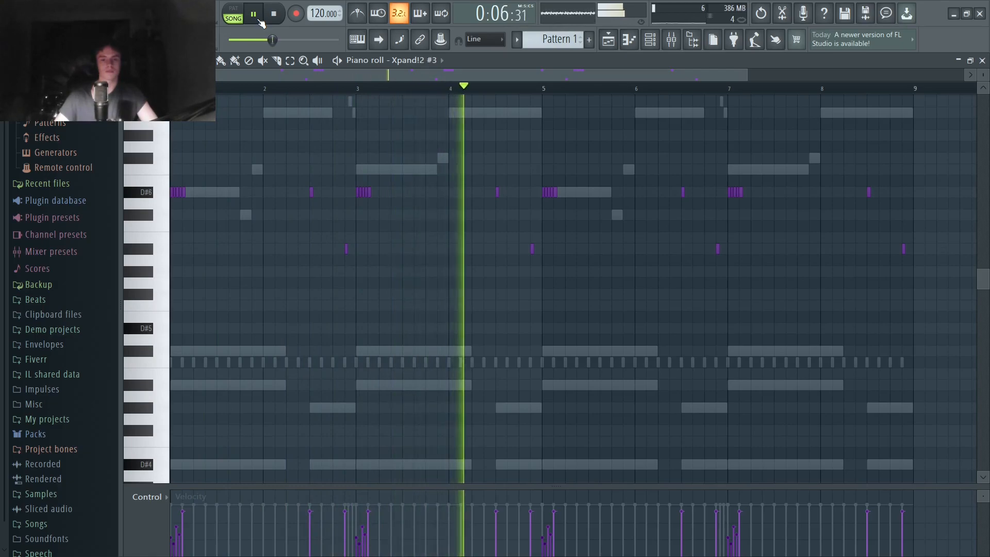
pyautogui.press('space')
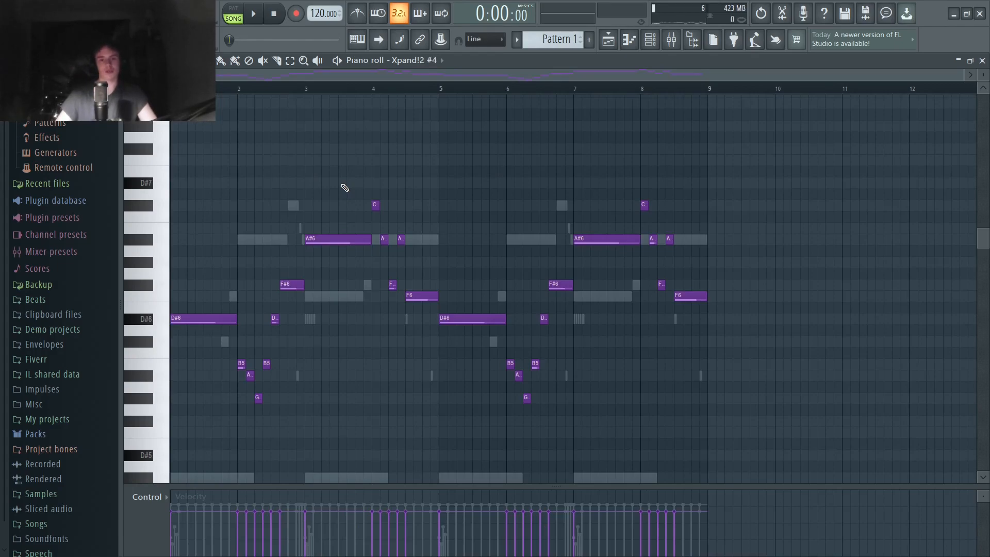
# Play back the Xpand!2 #4 counter-melody and the Xpand!2 #5 melody together with the rest of the song.
pyautogui.click(254, 16)
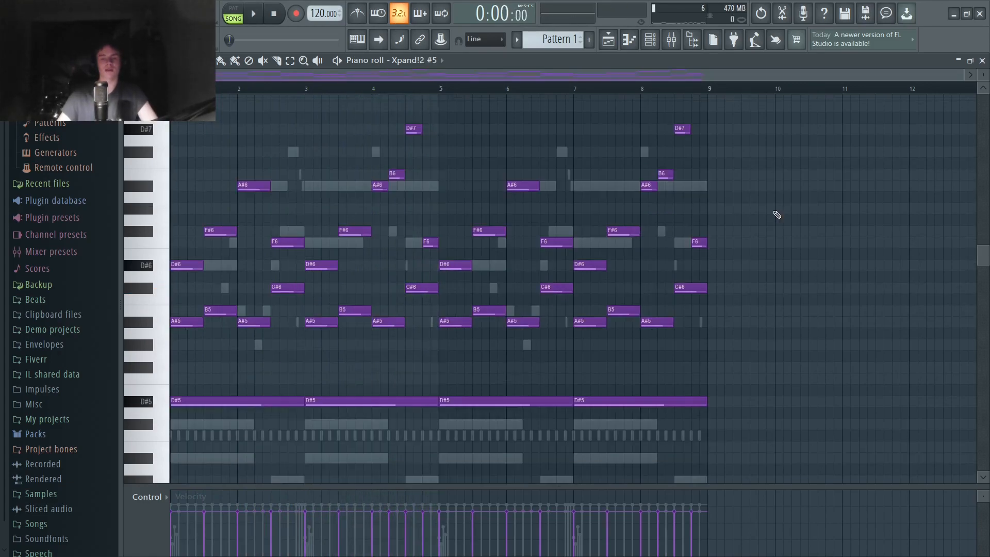
pyautogui.click(256, 15)
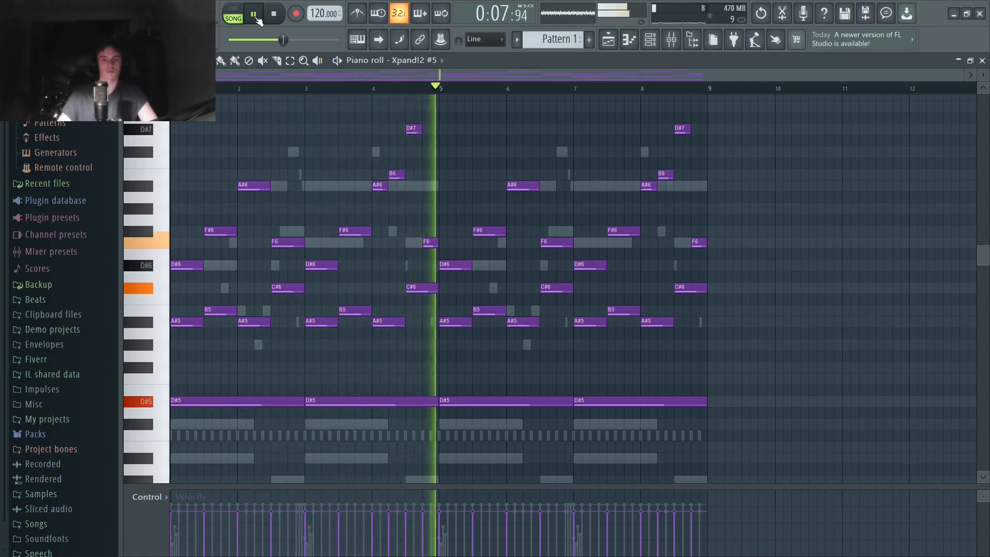
pyautogui.press('space')
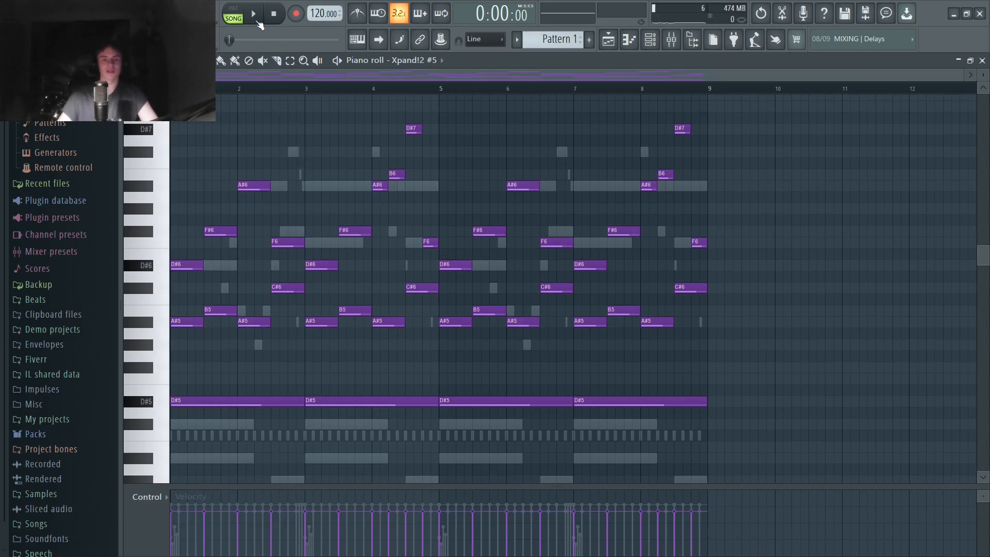
pyautogui.click(256, 22)
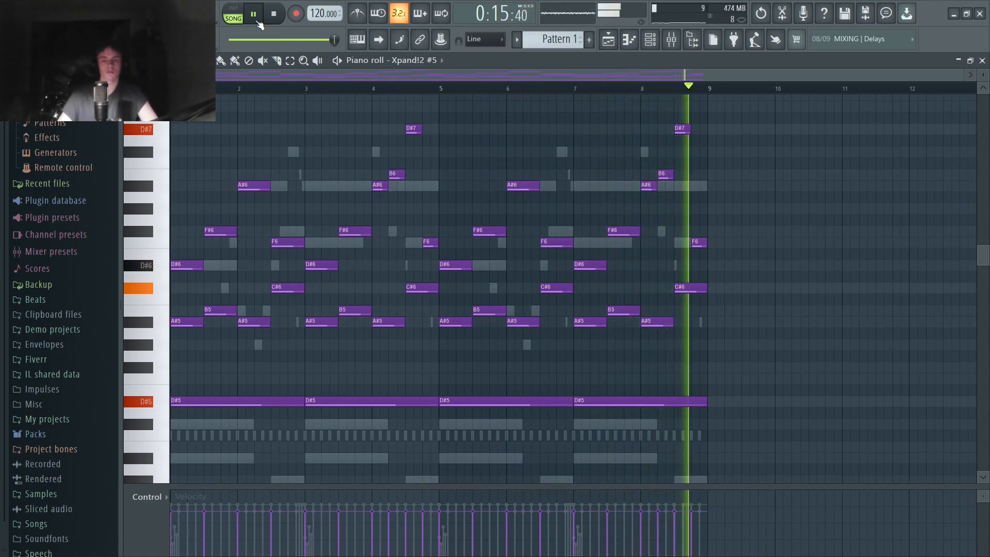
pyautogui.press('space')
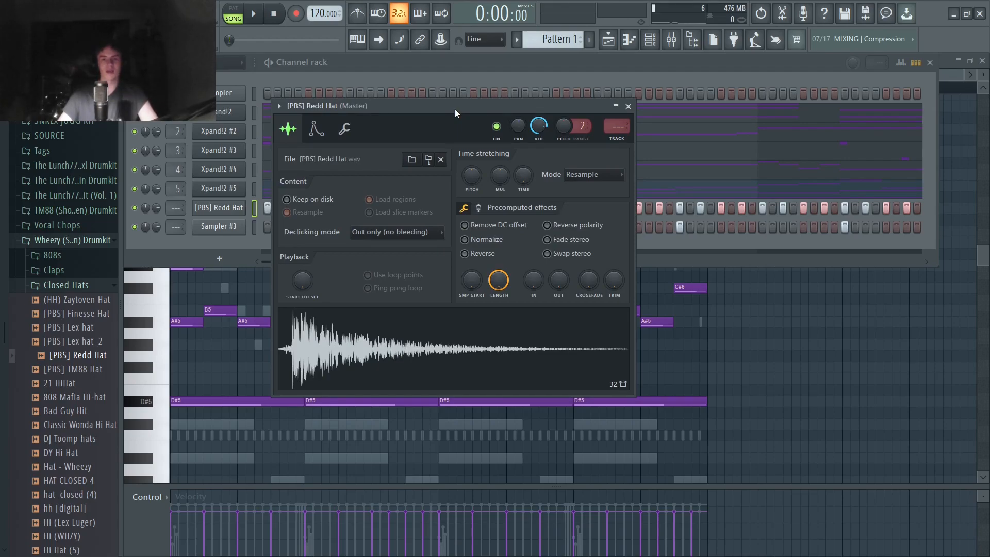
# Preview the [PBS] Redd Hat sample and play back its hi-hat pattern with the song.
pyautogui.click(417, 351)
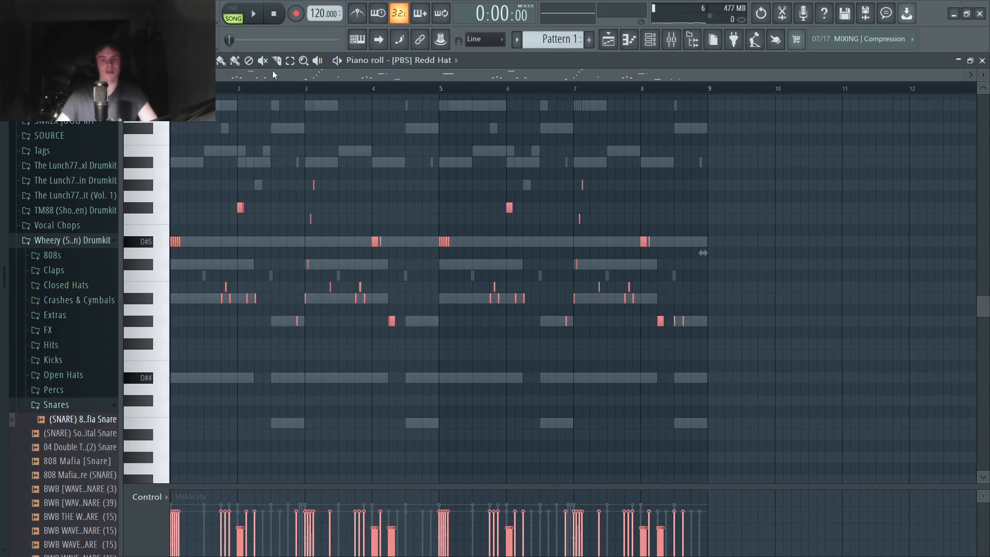
pyautogui.click(257, 13)
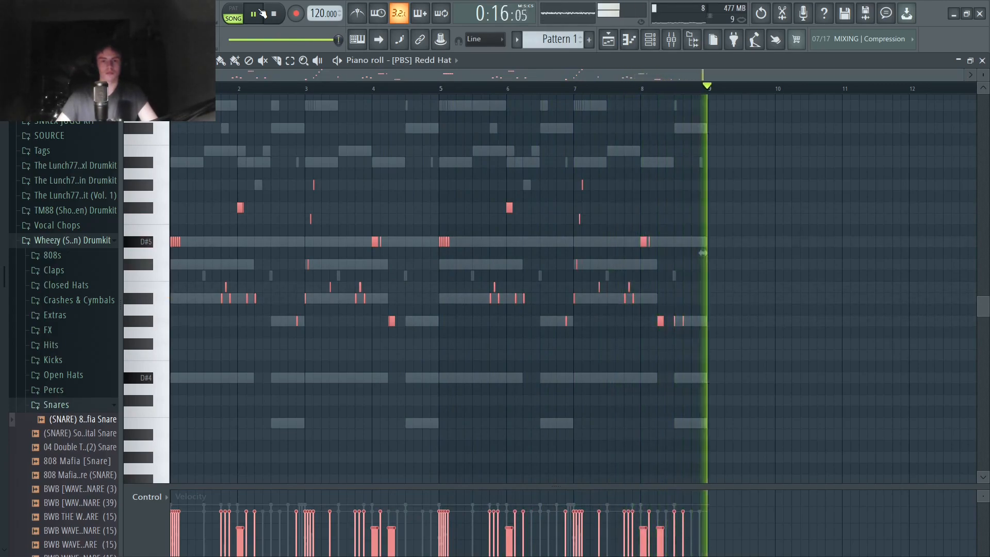
pyautogui.press('space')
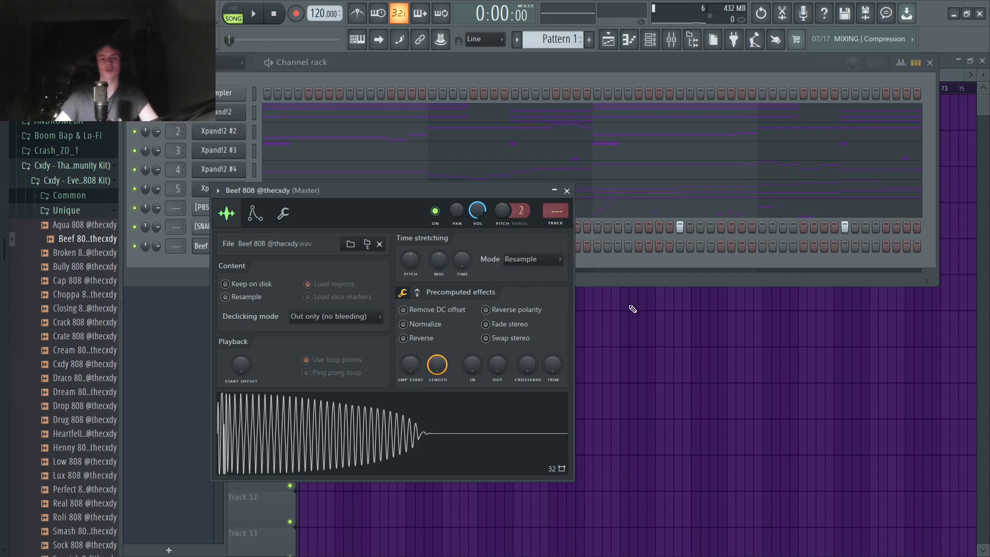
pyautogui.click(408, 434)
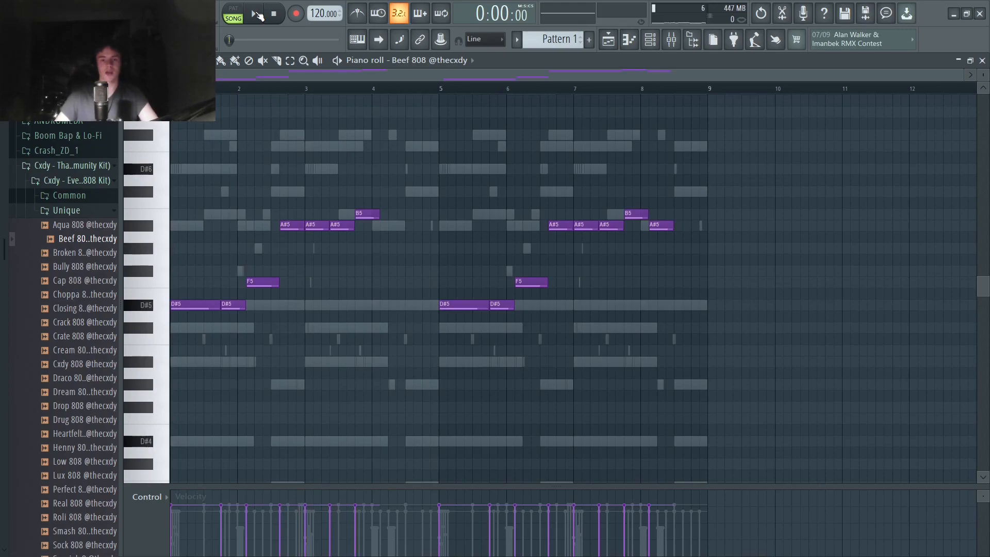
pyautogui.click(257, 14)
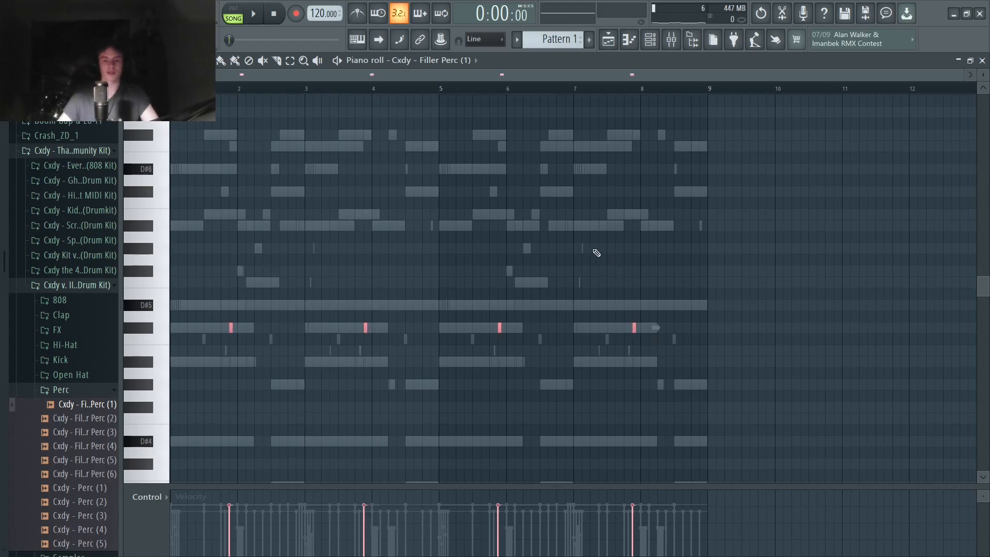
# Play back the Cxdy - Filler Perc (1) pattern with the song, and start playback of the full arrangement from the playlist.
pyautogui.keyDown('ctrl'); pyautogui.click(595, 250); pyautogui.keyUp('ctrl')
pyautogui.click(257, 15)
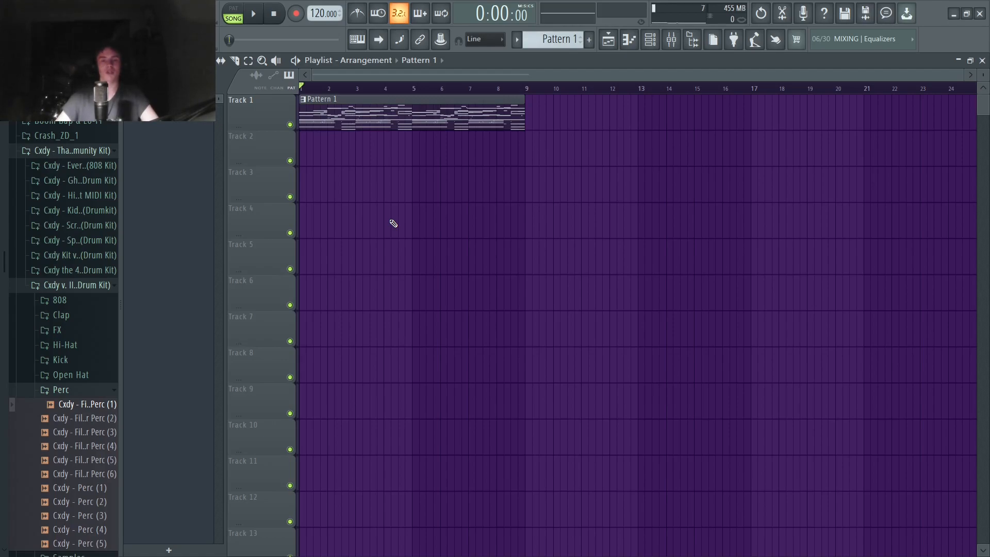
pyautogui.click(253, 14)
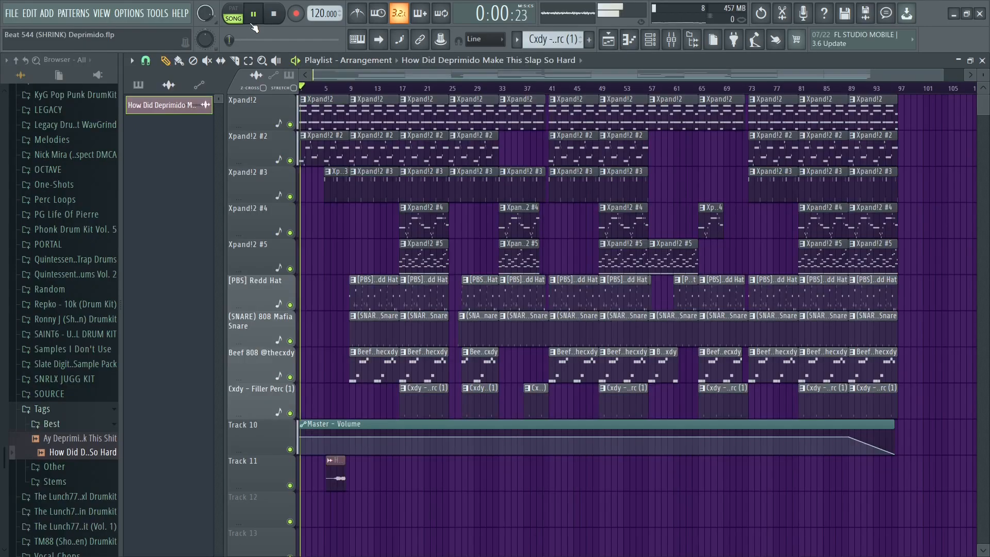